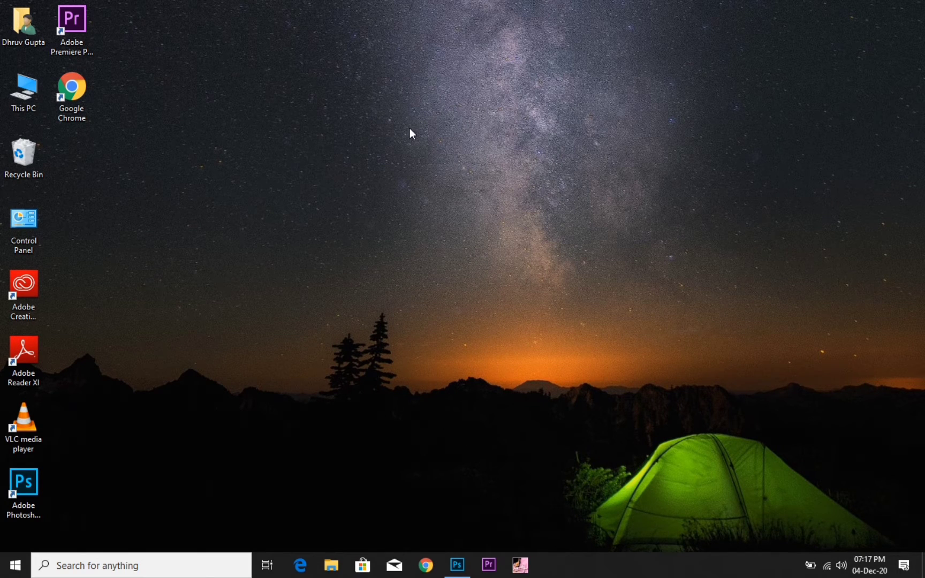
Open the temporary files folder by running the command %temp%
{"action": "key", "text": "super+r"}
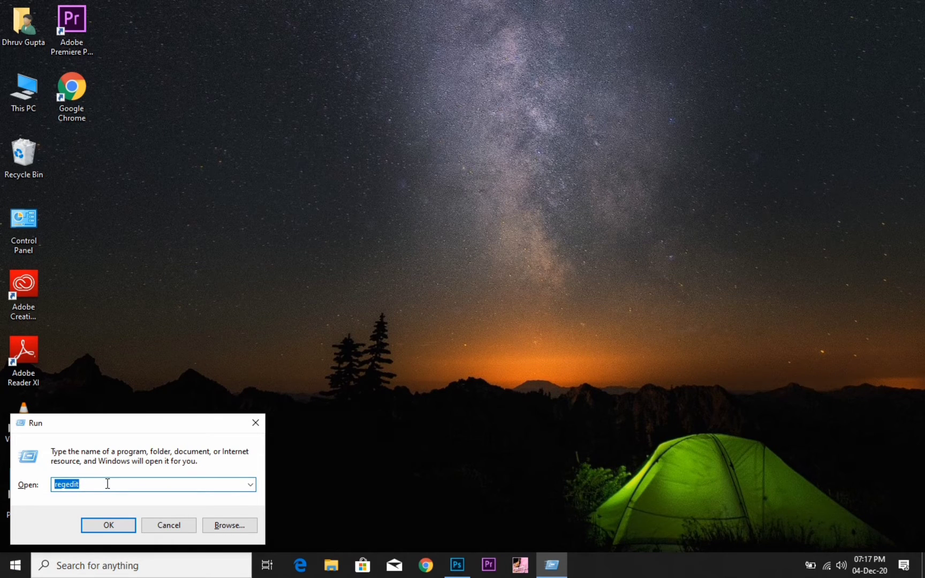
{"action": "key", "text": "BackSpace"}
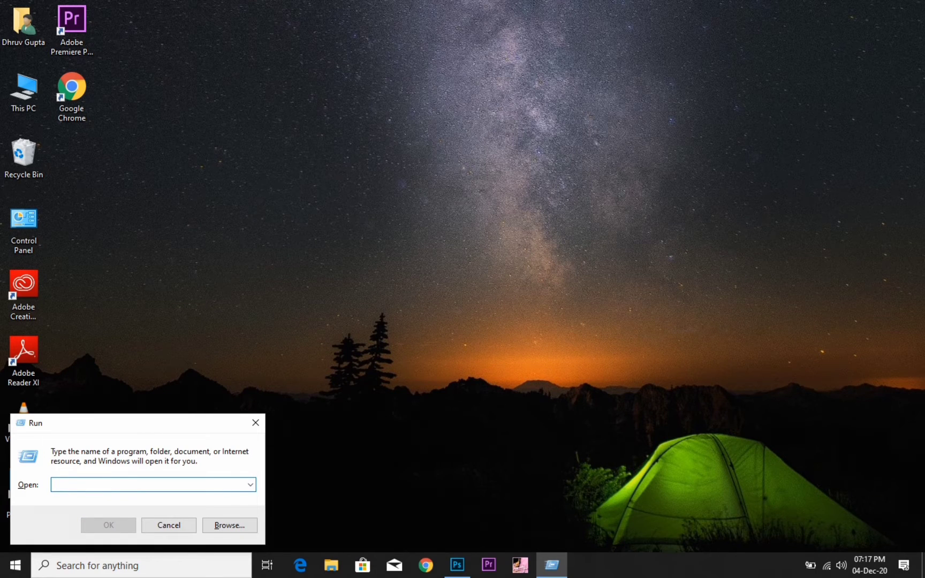
{"action": "type", "text": "%"}
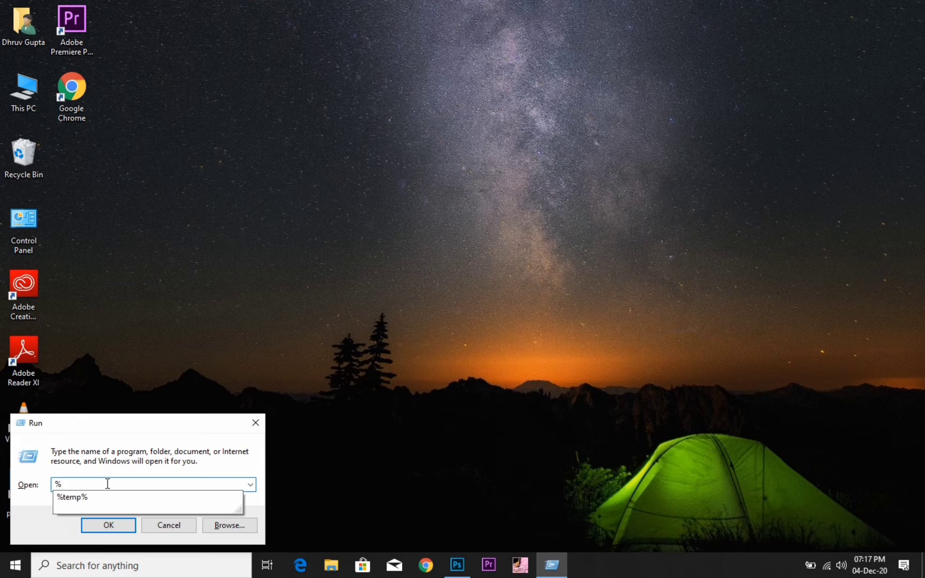
{"action": "type", "text": "temp"}
{"action": "type", "text": "%"}
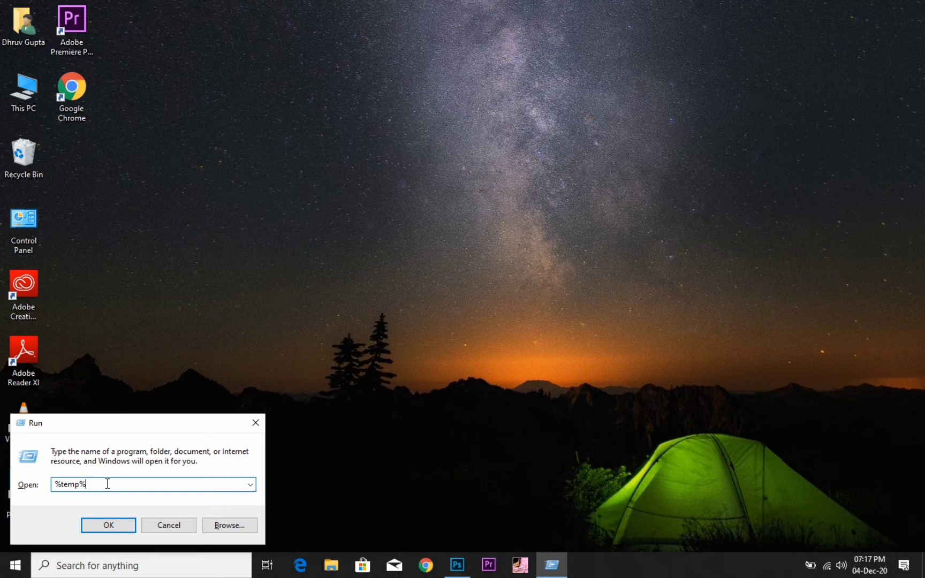
{"action": "key", "text": "Return"}
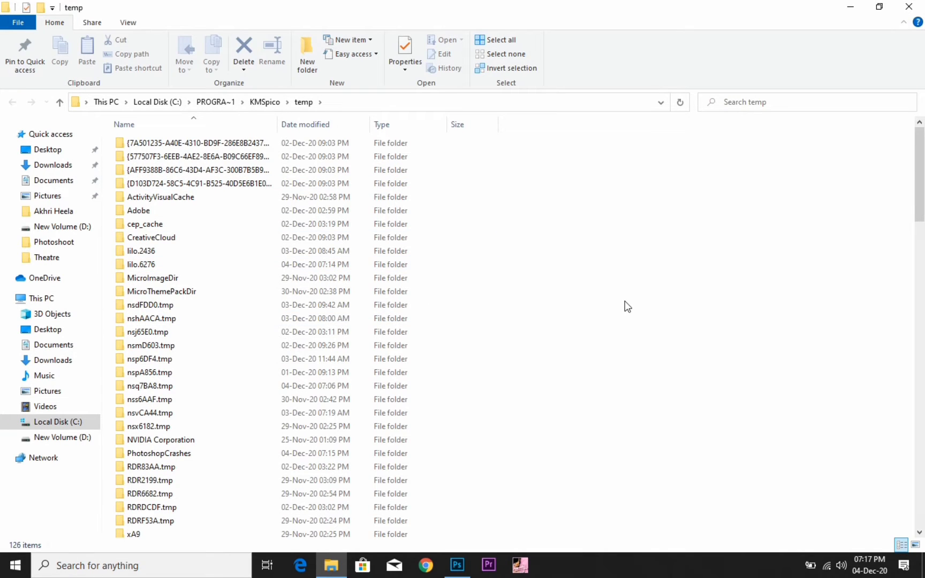
Permanently delete all items in the temp folder, cancelling at the file still in use, and close the folder window
{"action": "key", "text": "ctrl+a"}
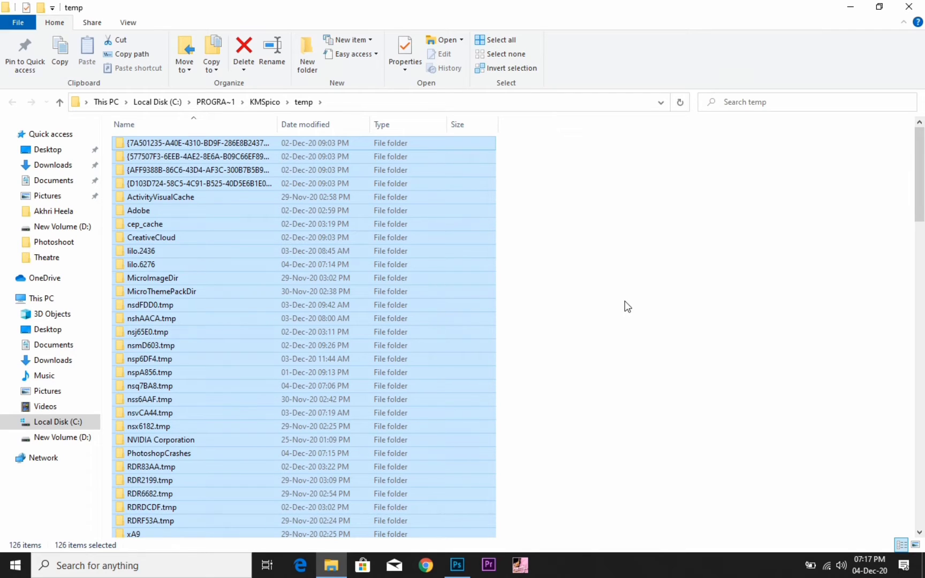
{"action": "left_click", "coordinate": [625, 302]}
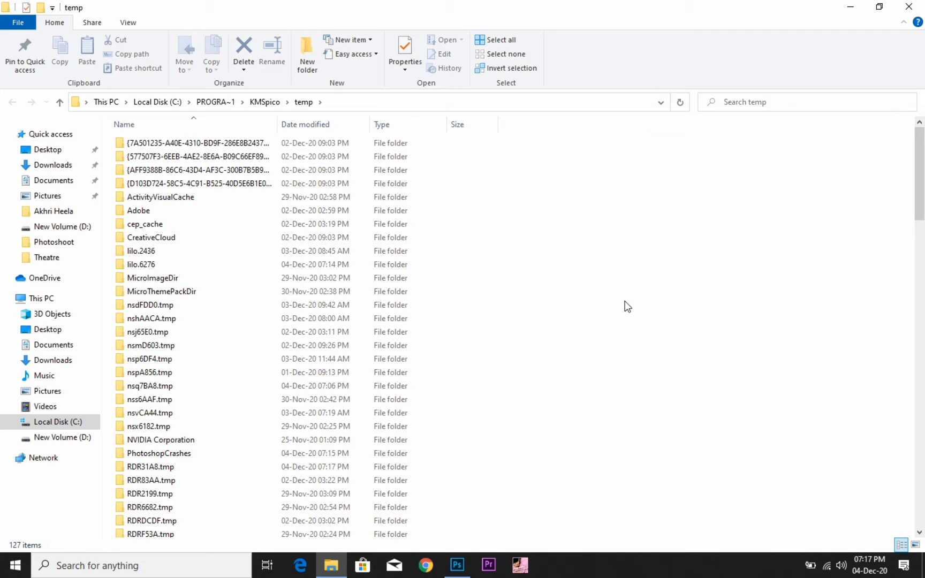
{"action": "key", "text": "ctrl+a"}
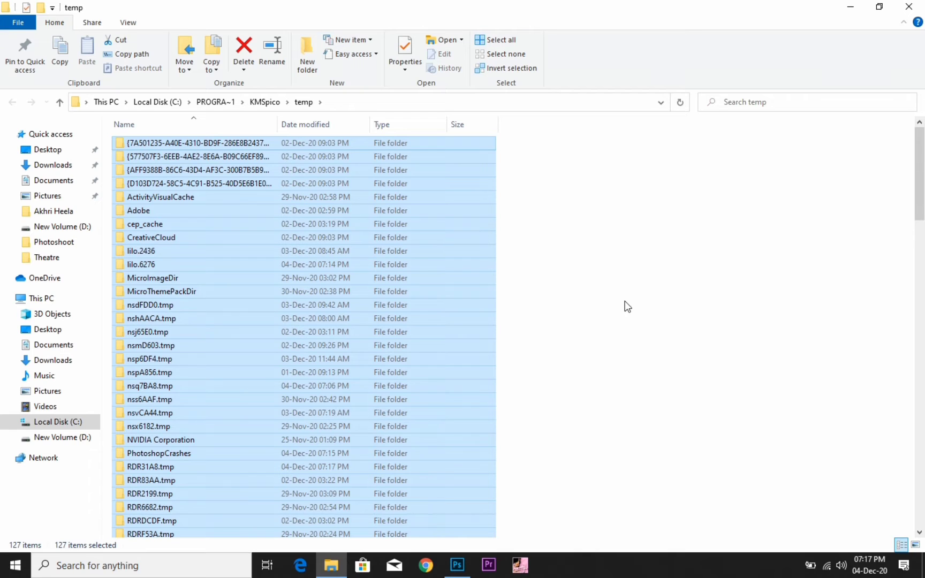
{"action": "key", "text": "shift+Delete"}
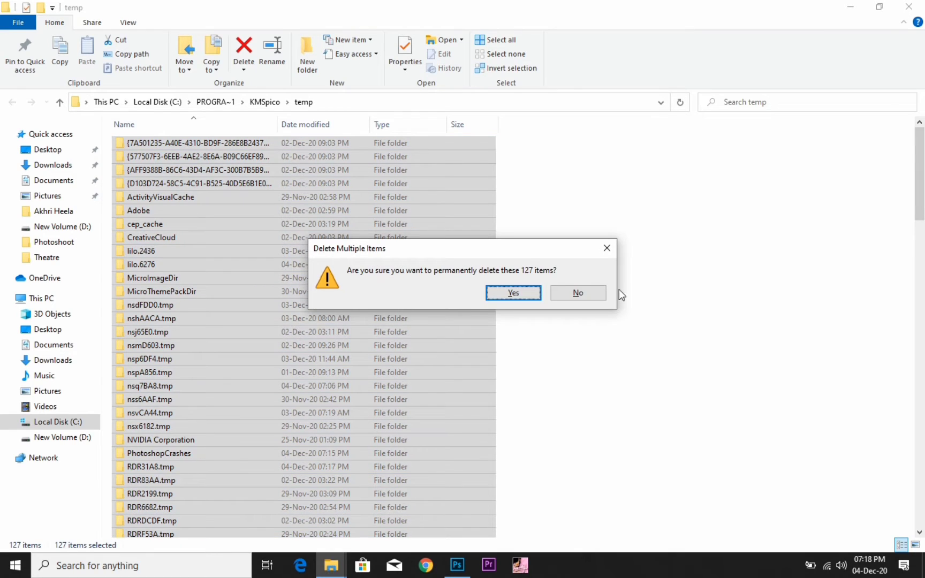
{"action": "left_click", "coordinate": [514, 292]}
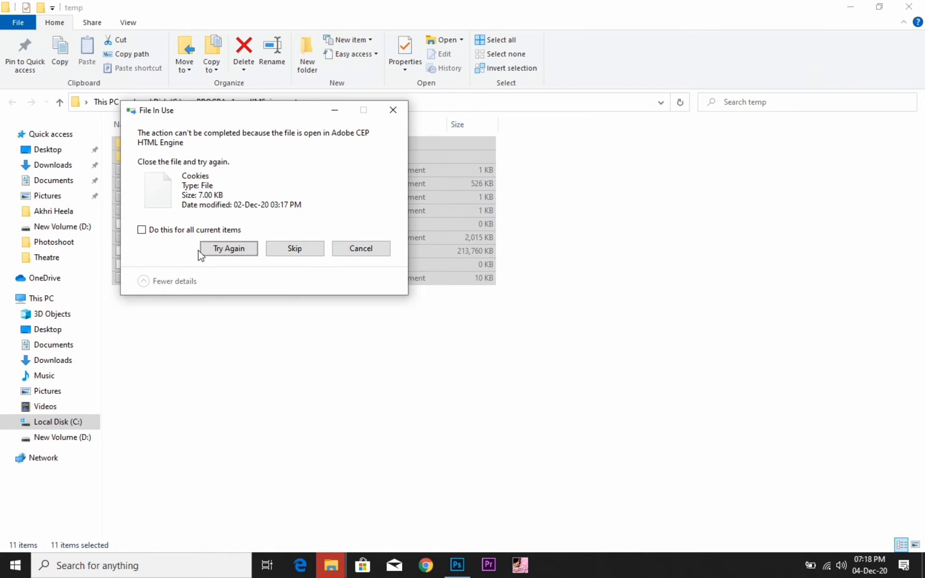
{"action": "left_click", "coordinate": [355, 249]}
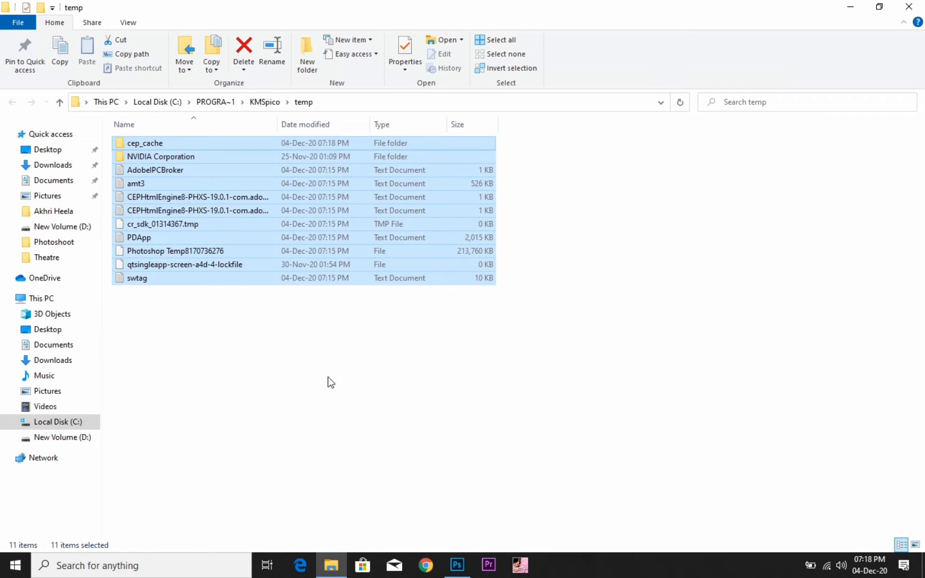
{"action": "right_click", "coordinate": [377, 428]}
{"action": "left_click", "coordinate": [442, 312]}
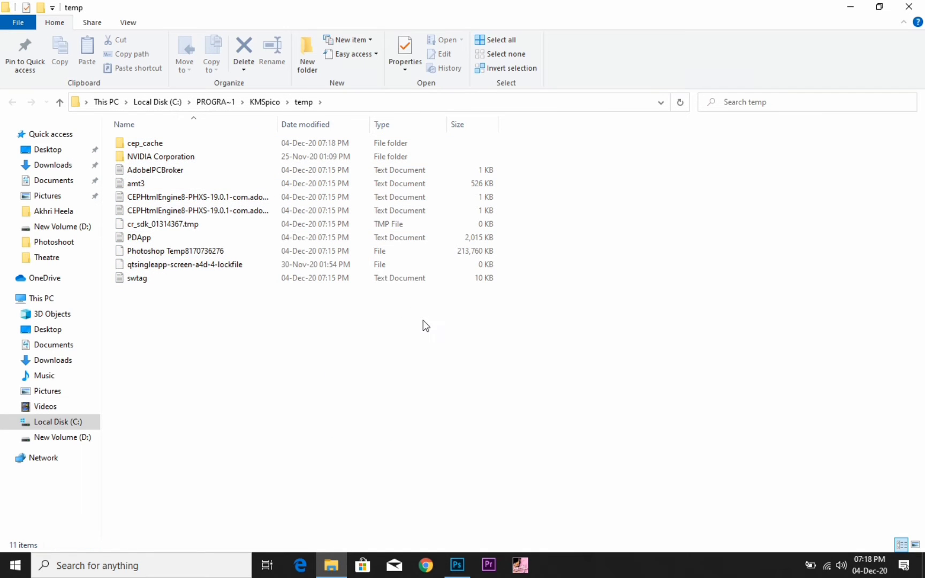
{"action": "left_click", "coordinate": [910, 8]}
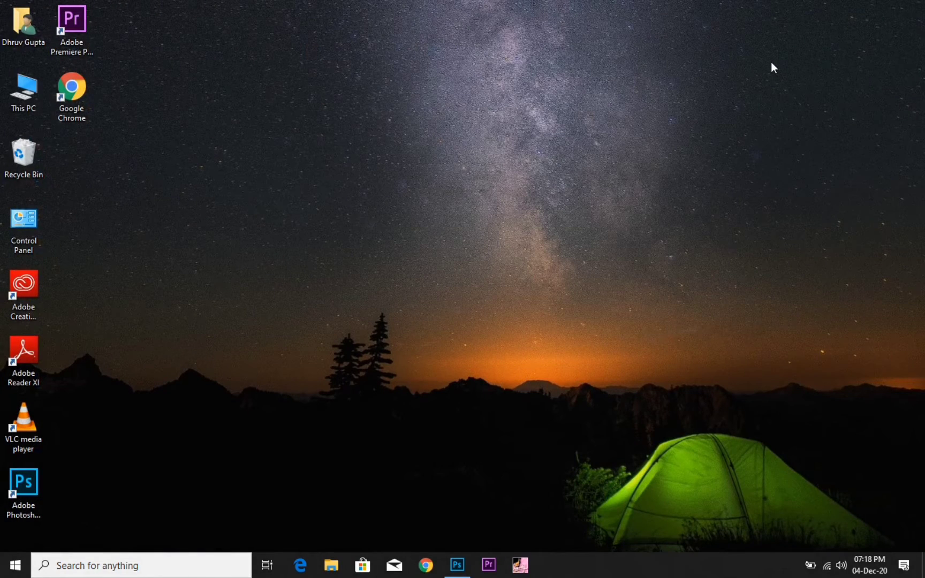
Run the command prefetch and grant permission to access the Prefetch folder
{"action": "key", "text": "super+r"}
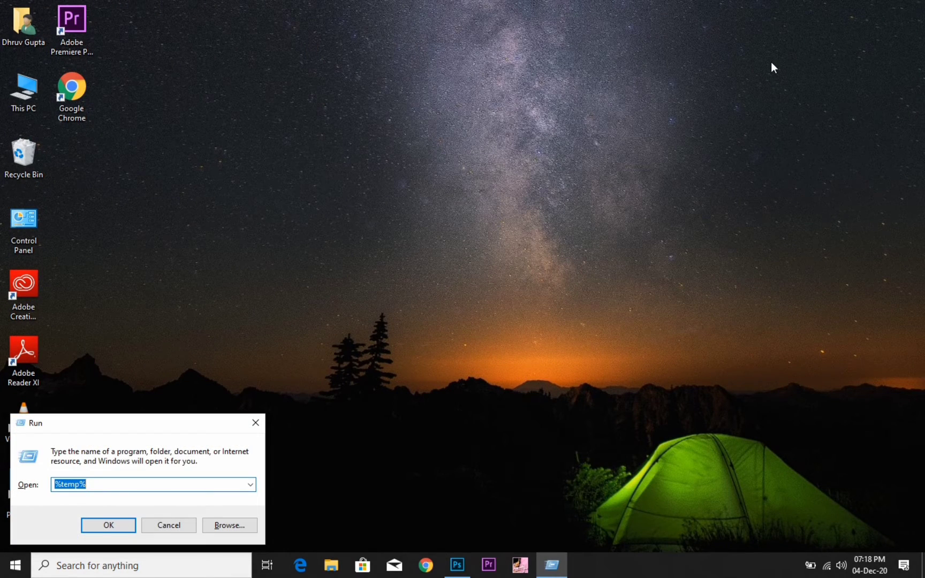
{"action": "key", "text": "BackSpace"}
{"action": "type", "text": "pref"}
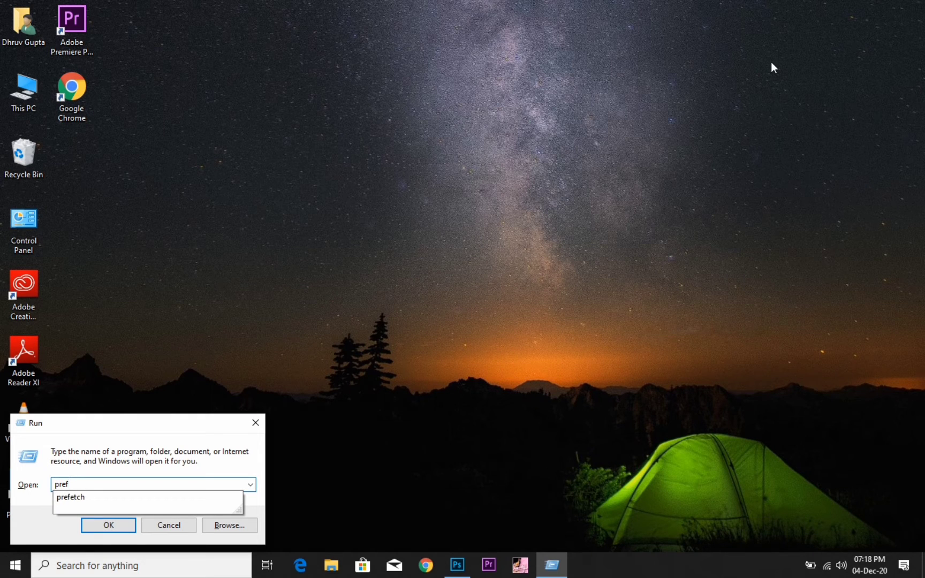
{"action": "key", "text": "Down"}
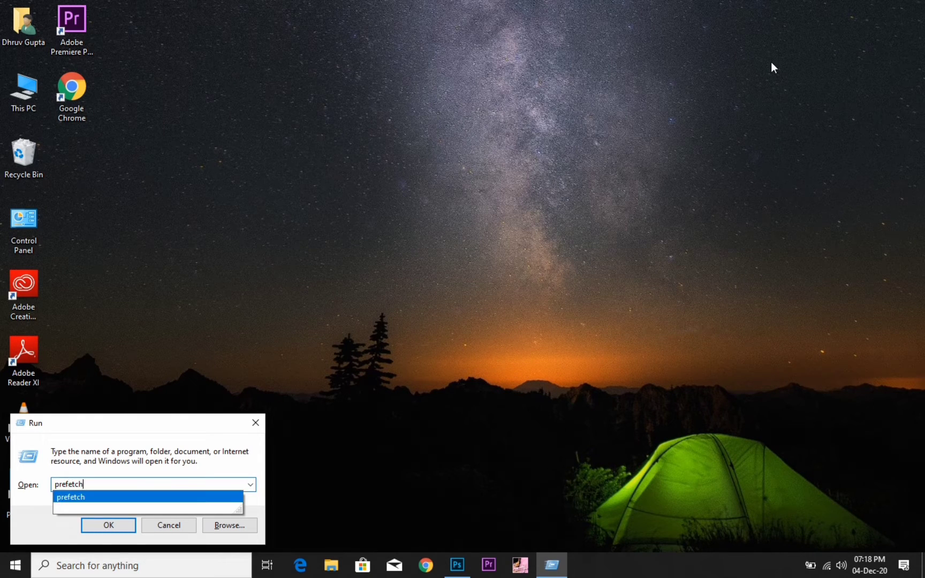
{"action": "key", "text": "Return"}
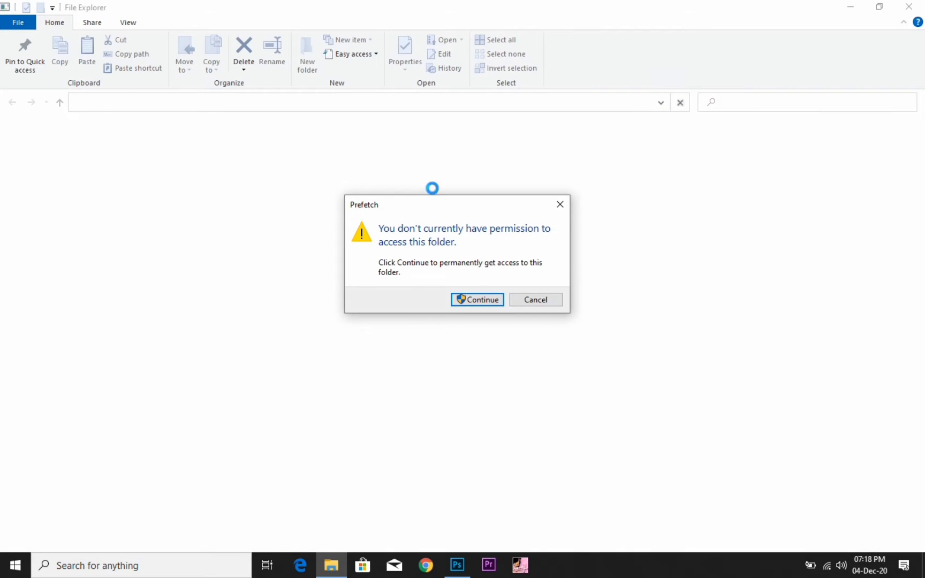
{"action": "left_click", "coordinate": [480, 301]}
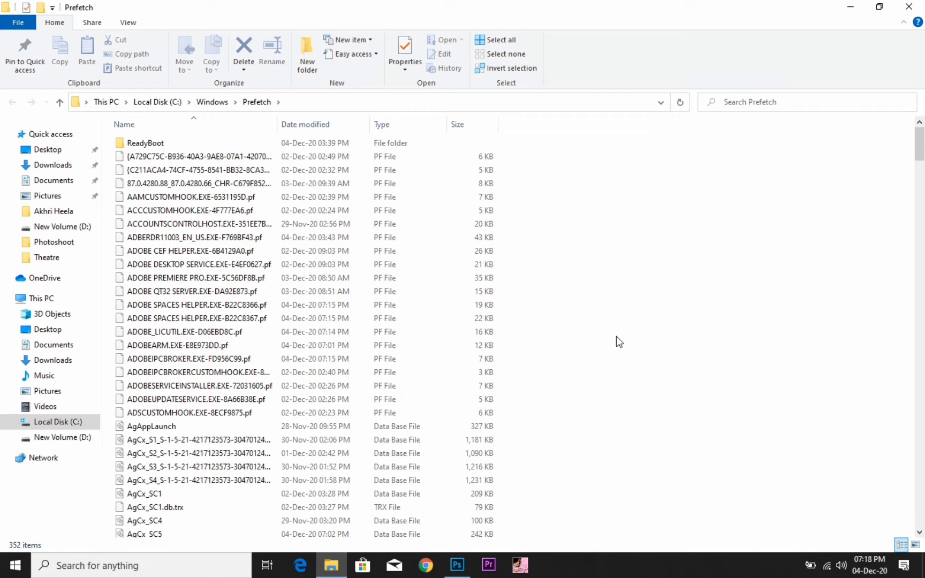
Permanently delete all items in the Prefetch folder, cancelling at the file still in use, and close the folder window
{"action": "key", "text": "ctrl+a"}
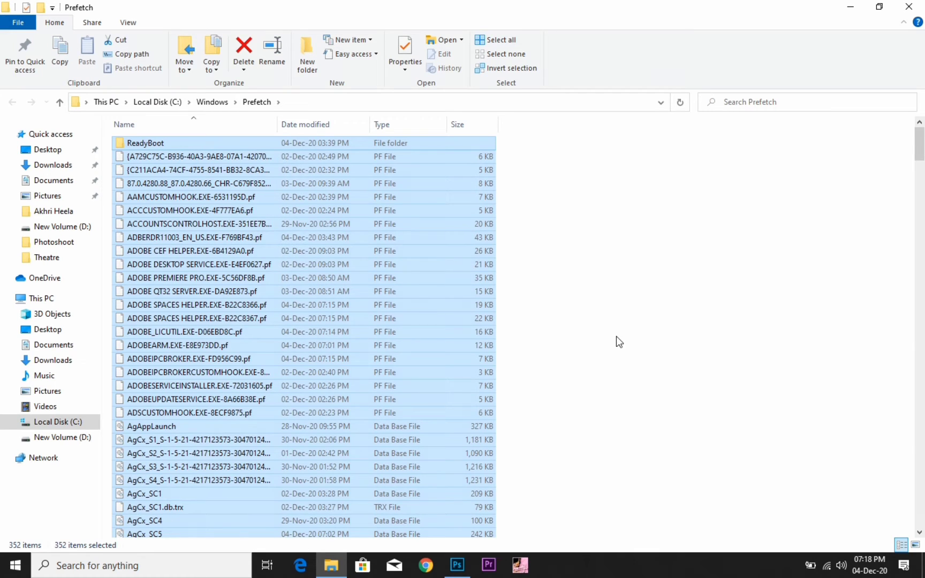
{"action": "key", "text": "shift+Delete"}
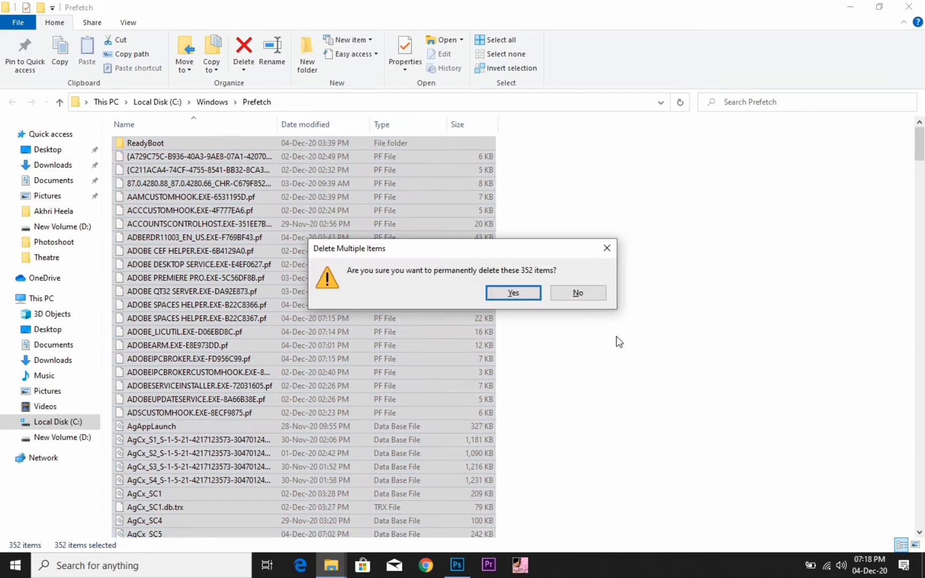
{"action": "left_click", "coordinate": [528, 295]}
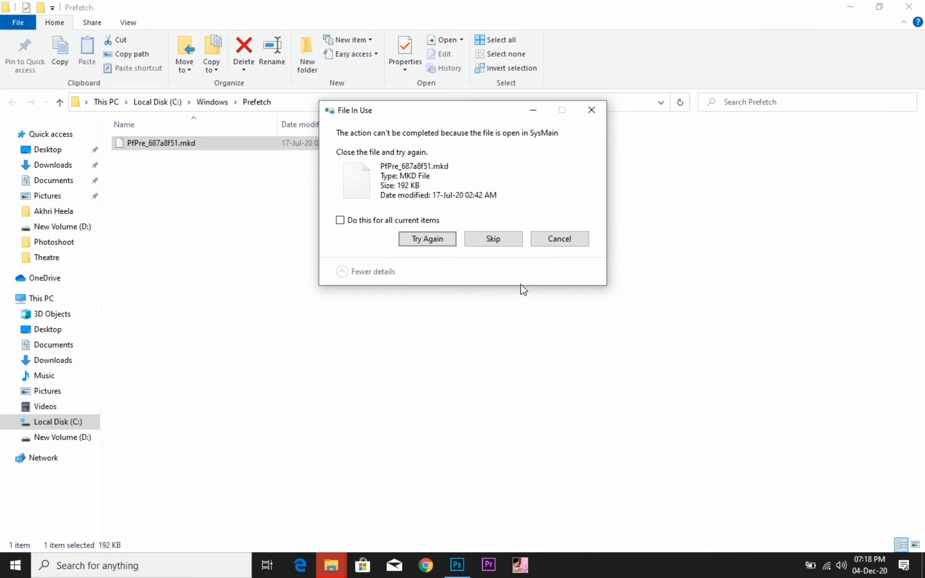
{"action": "left_click", "coordinate": [550, 238]}
{"action": "right_click", "coordinate": [340, 320]}
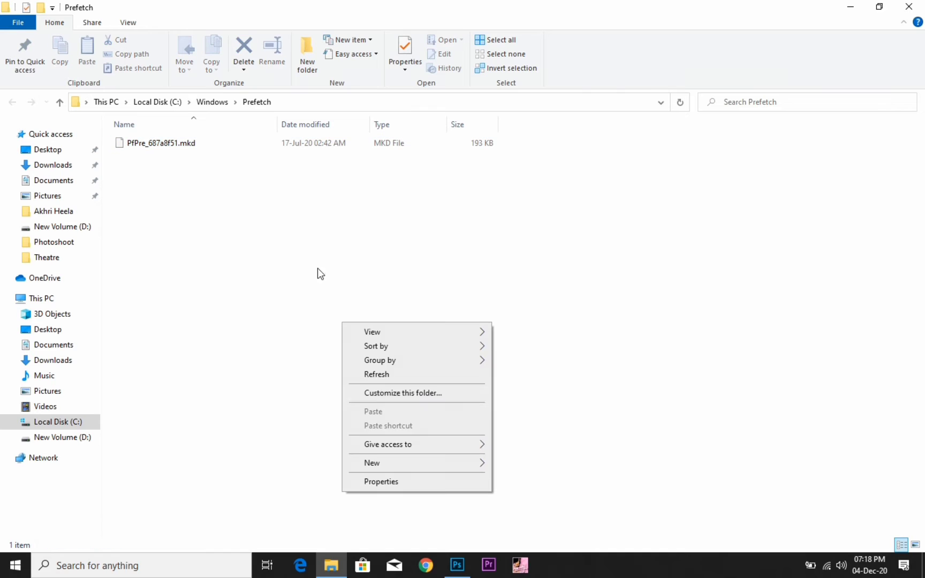
{"action": "left_click", "coordinate": [402, 374]}
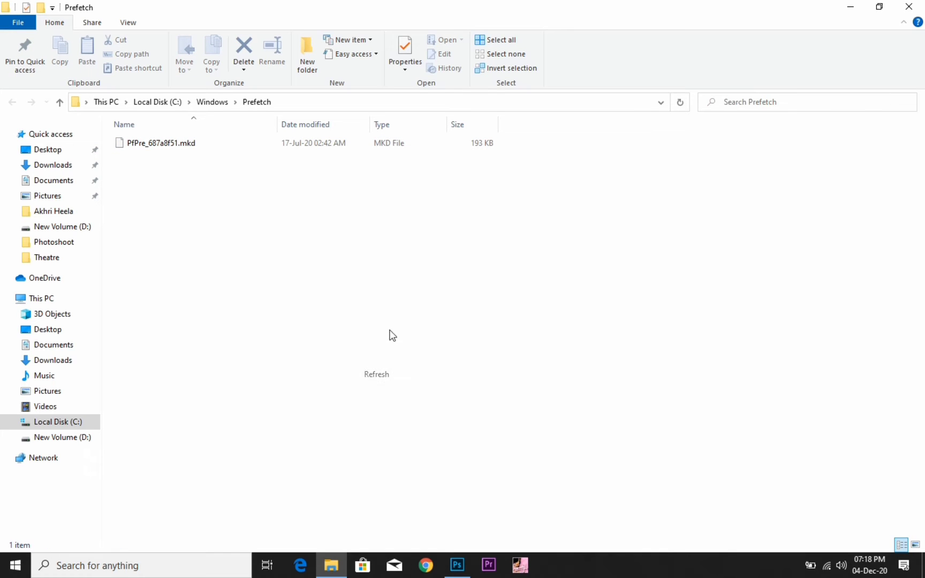
{"action": "left_click", "coordinate": [911, 6]}
Refresh the desktop three times
{"action": "right_click", "coordinate": [241, 60]}
{"action": "left_click", "coordinate": [295, 97]}
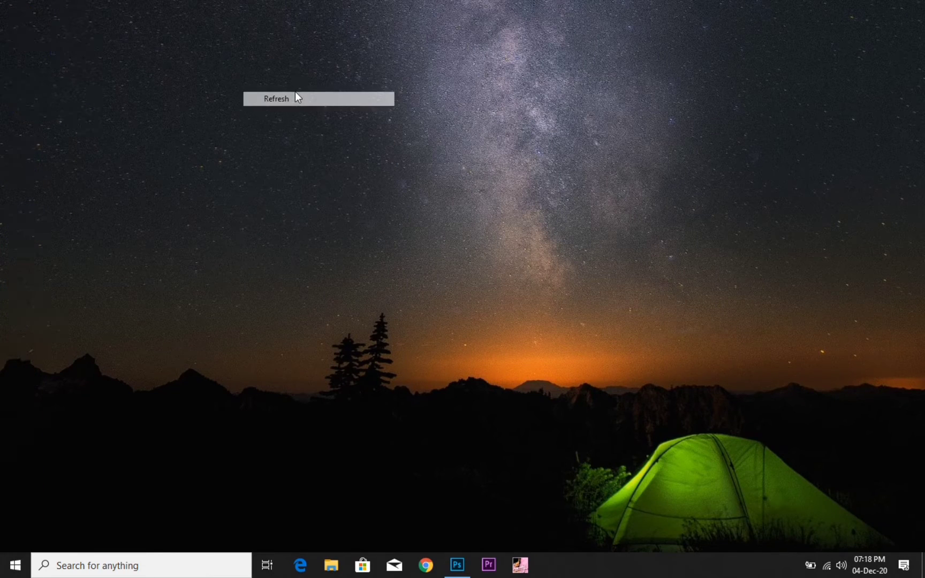
{"action": "right_click", "coordinate": [298, 71]}
{"action": "left_click", "coordinate": [330, 108]}
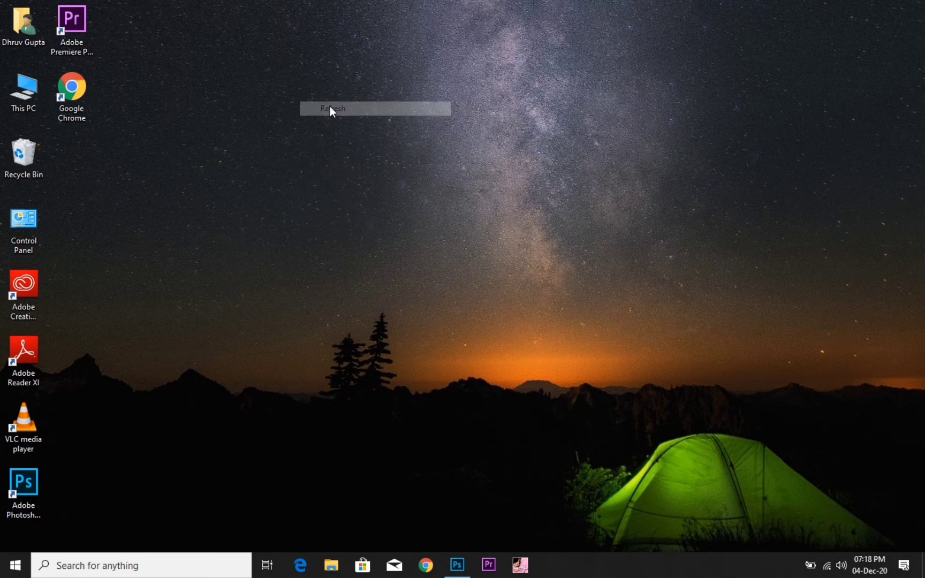
{"action": "left_click_drag", "start_coordinate": [227, 107], "coordinate": [304, 204]}
{"action": "right_click", "coordinate": [227, 107]}
{"action": "left_click", "coordinate": [274, 149]}
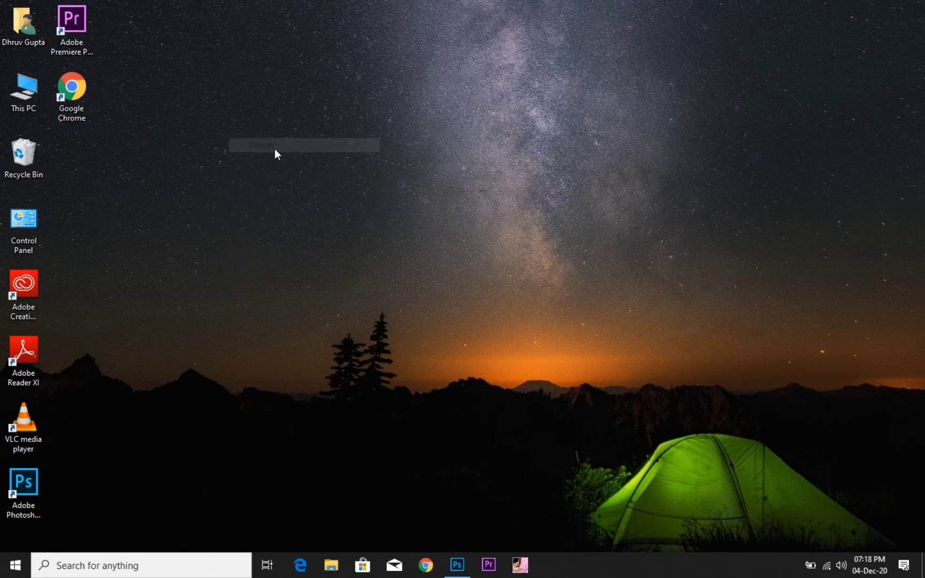
Open Local Disk (C:) from This PC and refresh its contents
{"action": "double_click", "coordinate": [29, 97]}
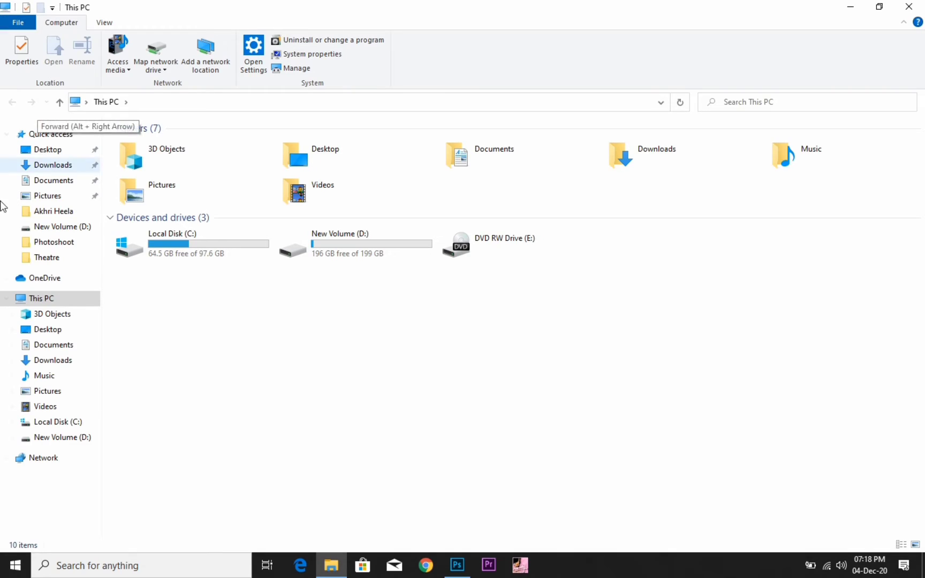
{"action": "double_click", "coordinate": [212, 249]}
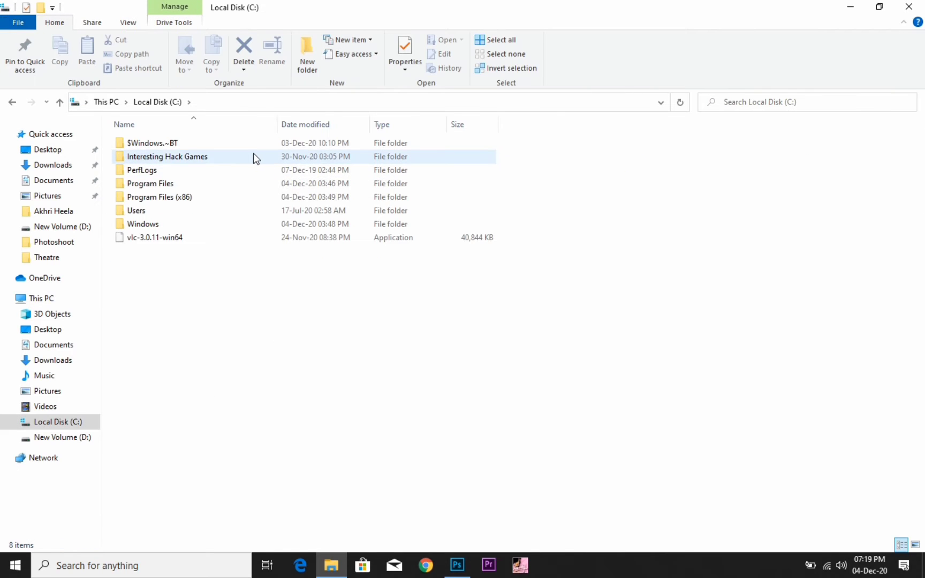
{"action": "right_click", "coordinate": [280, 340]}
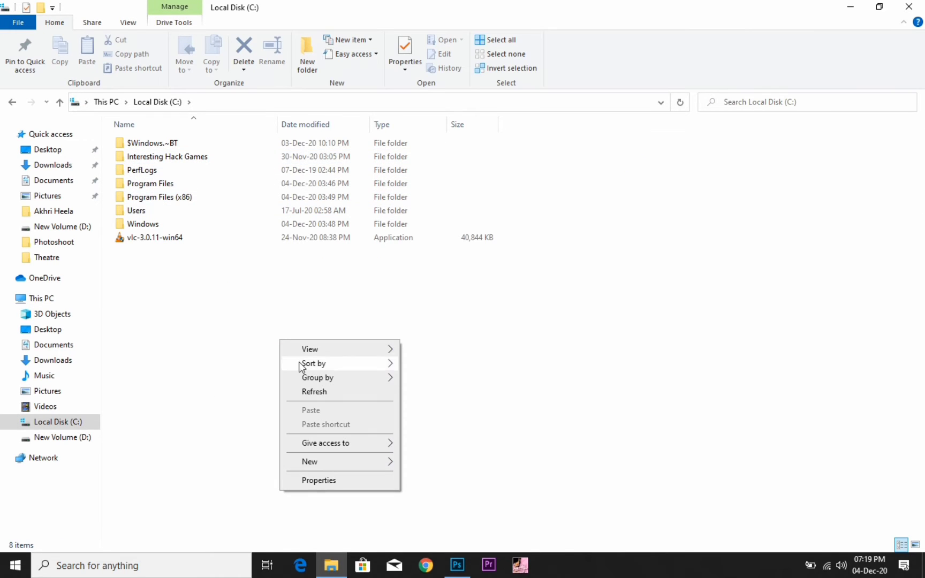
{"action": "left_click", "coordinate": [303, 392]}
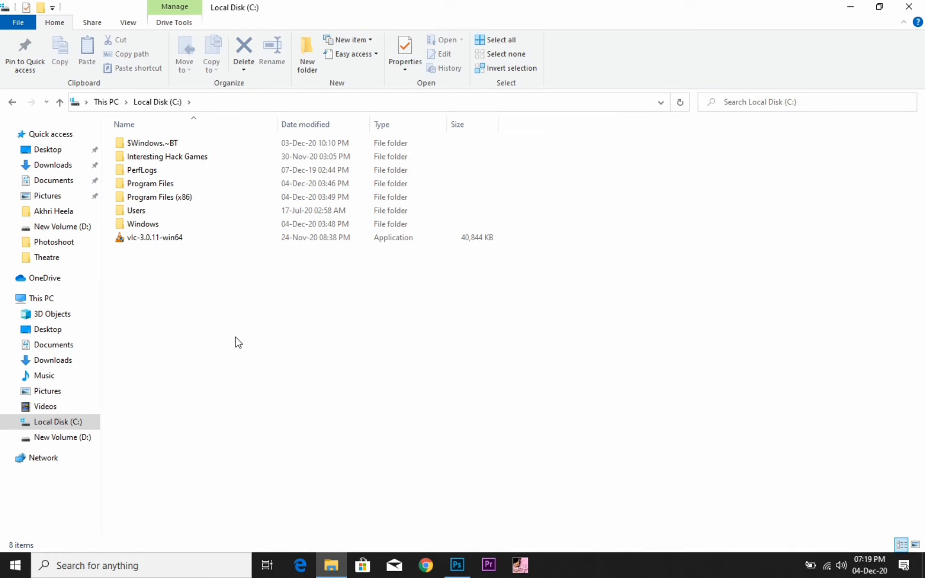
Run Disk Cleanup on drive C: with the preselected file types, permanently delete those files, and close the drive's properties
{"action": "right_click", "coordinate": [289, 294]}
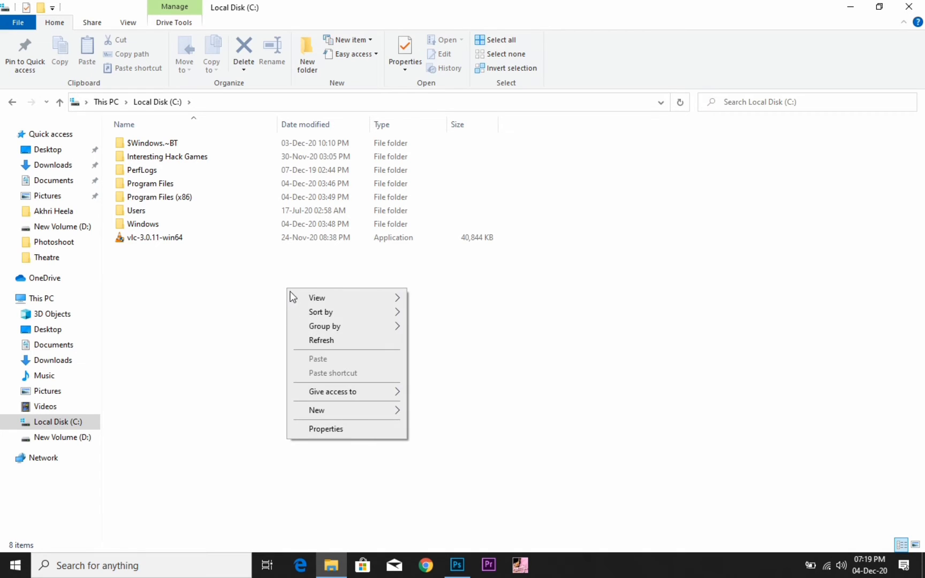
{"action": "left_click", "coordinate": [365, 433]}
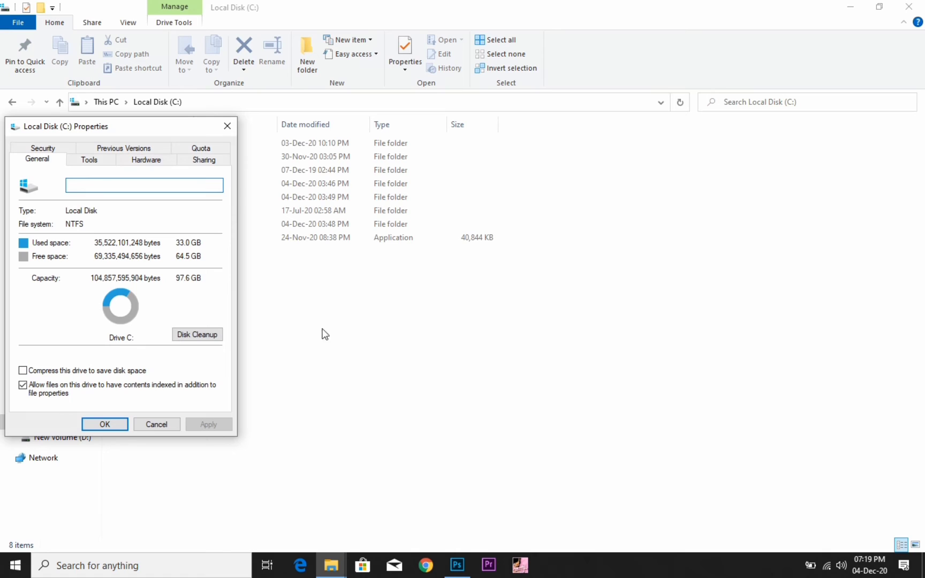
{"action": "left_click_drag", "start_coordinate": [277, 122], "coordinate": [236, 148]}
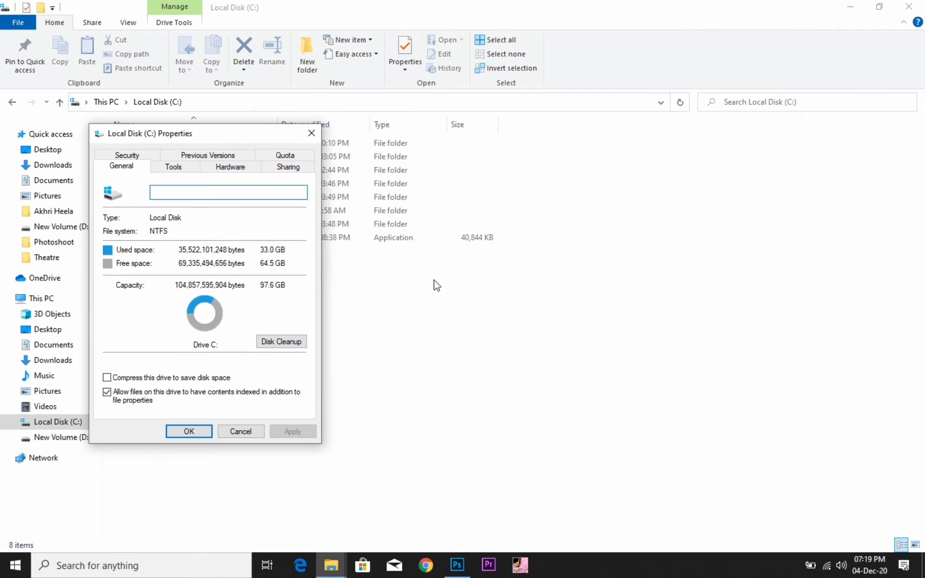
{"action": "left_click", "coordinate": [294, 346]}
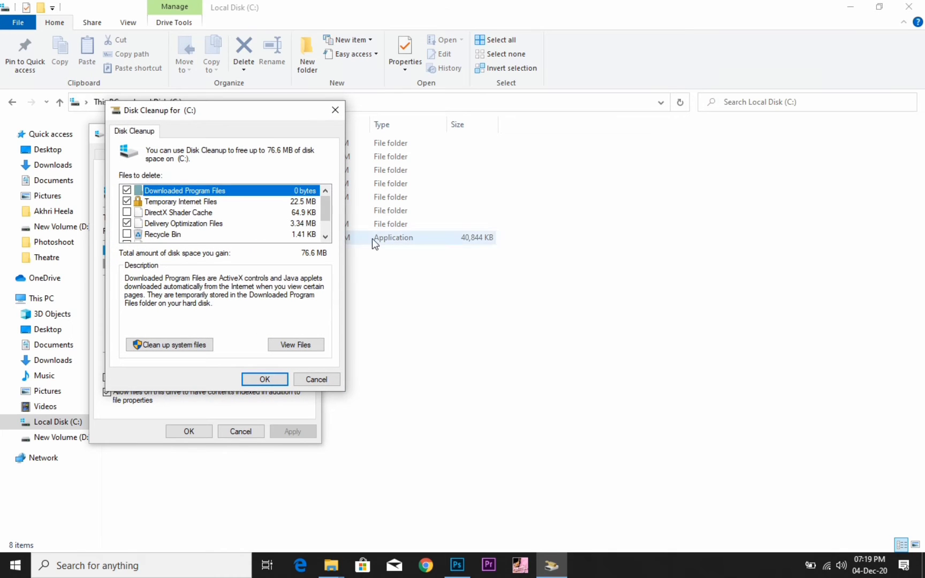
{"action": "left_click", "coordinate": [270, 382]}
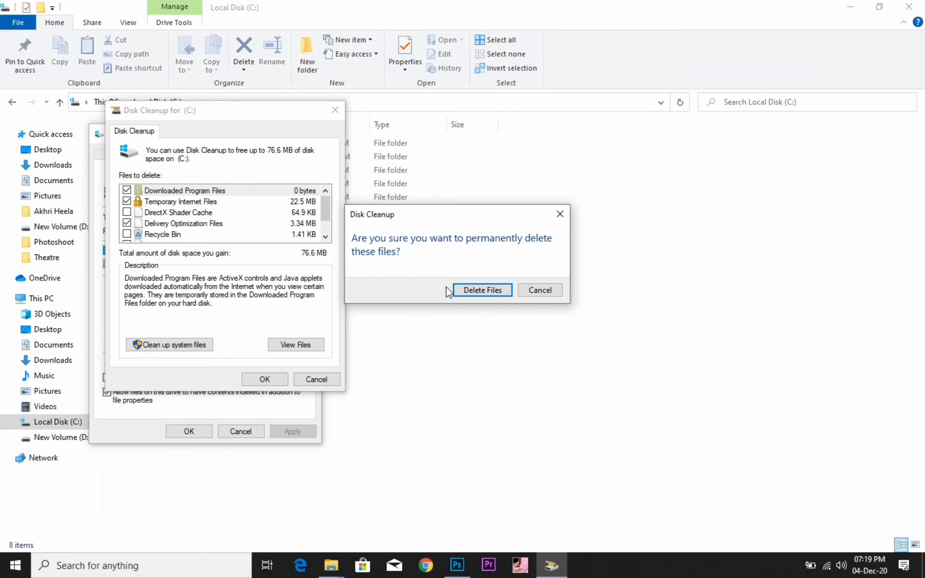
{"action": "left_click", "coordinate": [490, 293]}
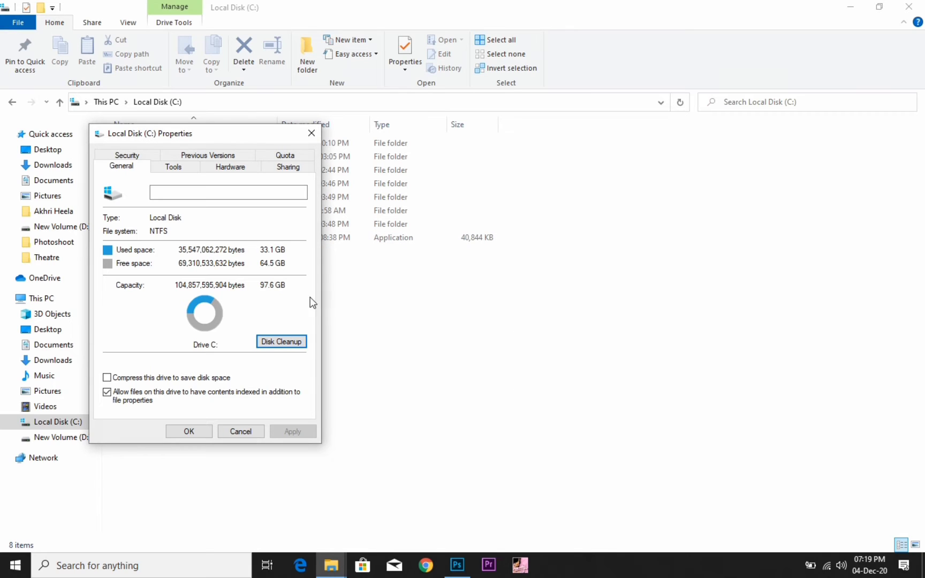
{"action": "left_click", "coordinate": [311, 133]}
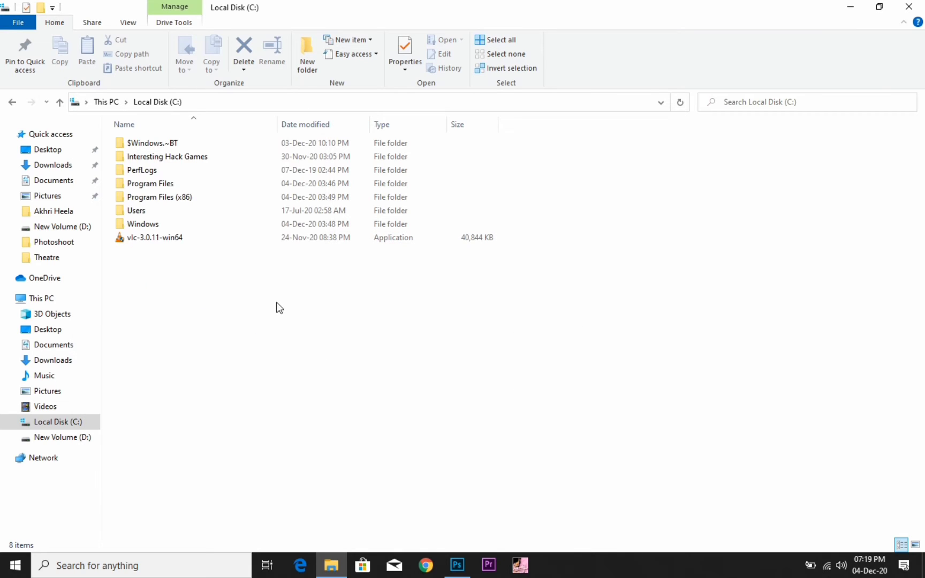
Refresh the contents of Local Disk (C:) twice, close its File Explorer window and refresh the desktop
{"action": "right_click", "coordinate": [352, 367]}
{"action": "left_click", "coordinate": [382, 422]}
{"action": "right_click", "coordinate": [336, 351]}
{"action": "left_click", "coordinate": [369, 405]}
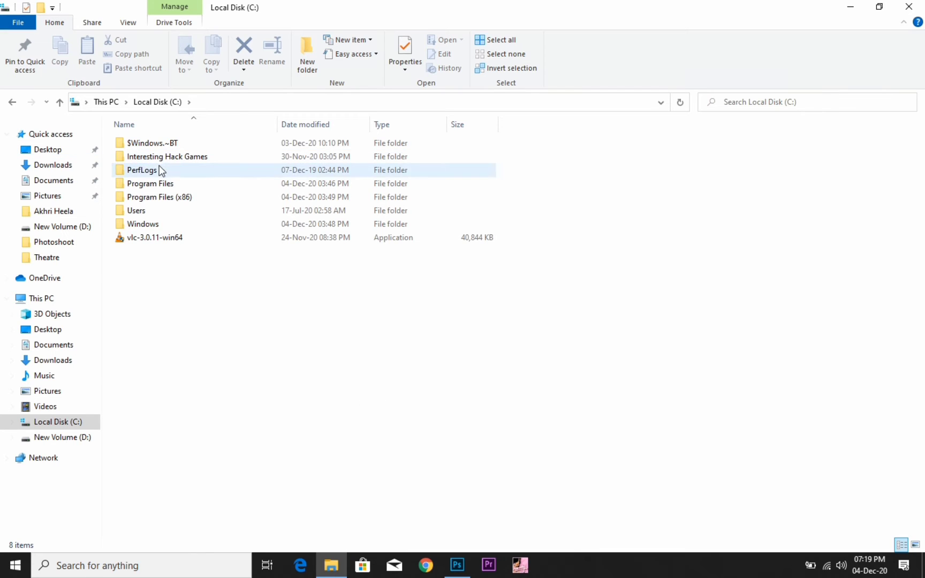
{"action": "left_click", "coordinate": [12, 102]}
{"action": "left_click", "coordinate": [909, 6]}
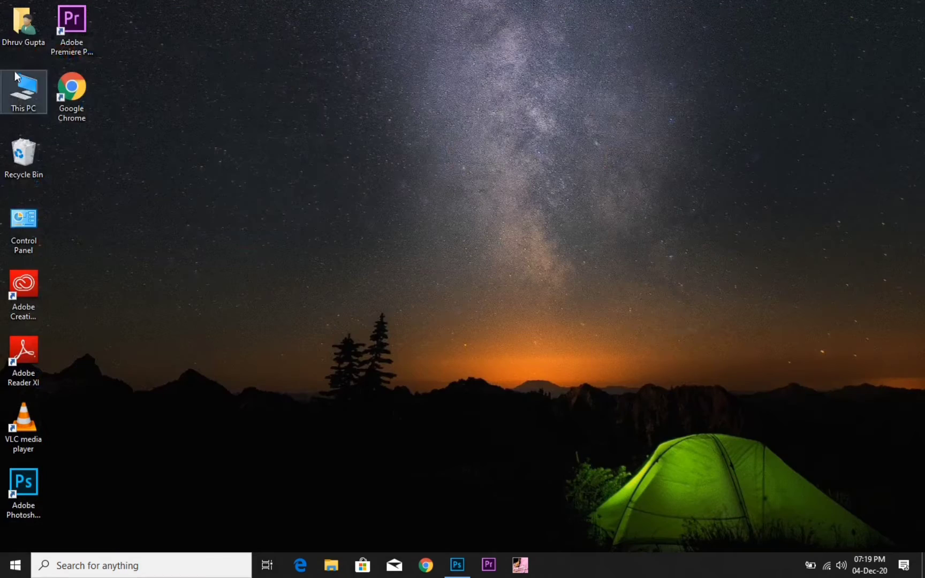
{"action": "right_click", "coordinate": [209, 42]}
{"action": "left_click", "coordinate": [282, 80]}
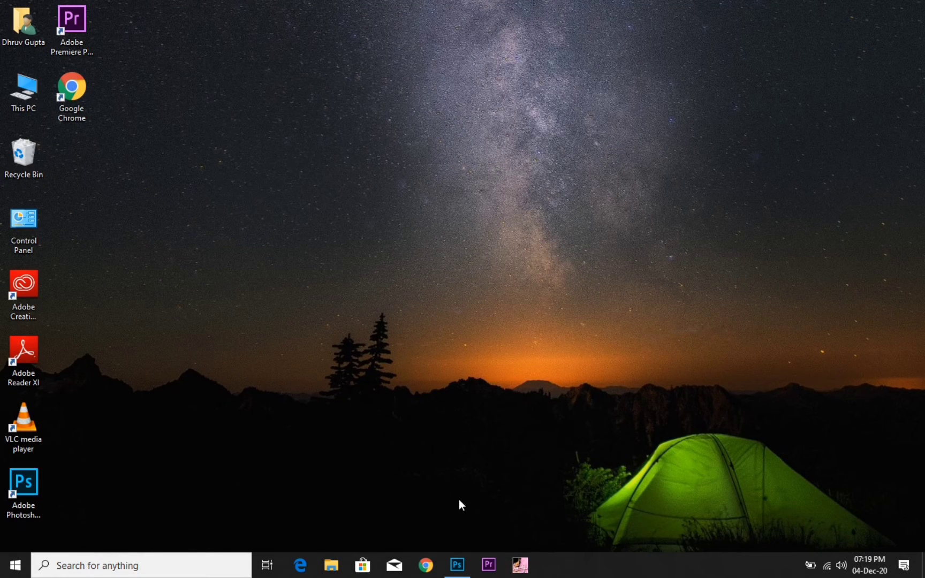
Switch to Photoshop and set its memory usage to 10342 MB in the Performance preferences
{"action": "left_click", "coordinate": [450, 571]}
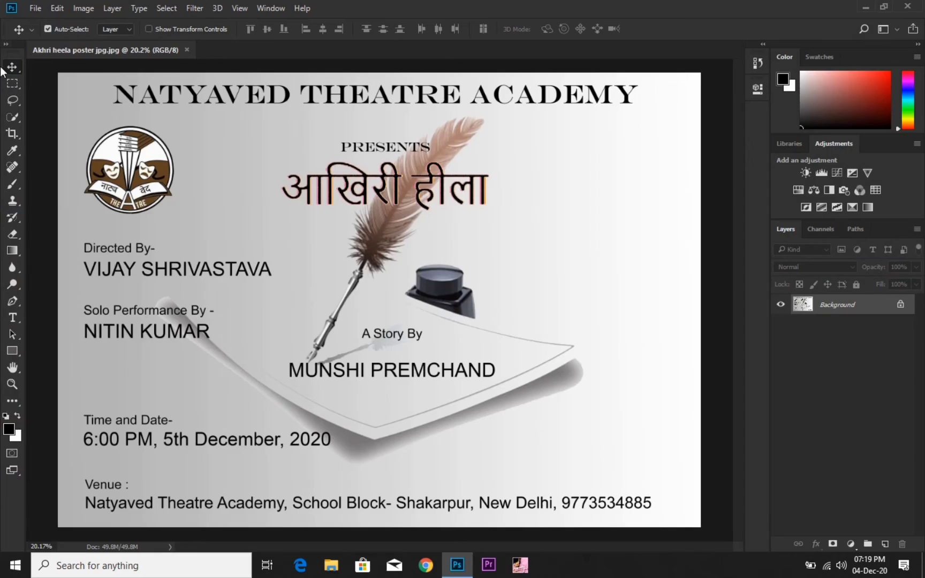
{"action": "left_click", "coordinate": [56, 9]}
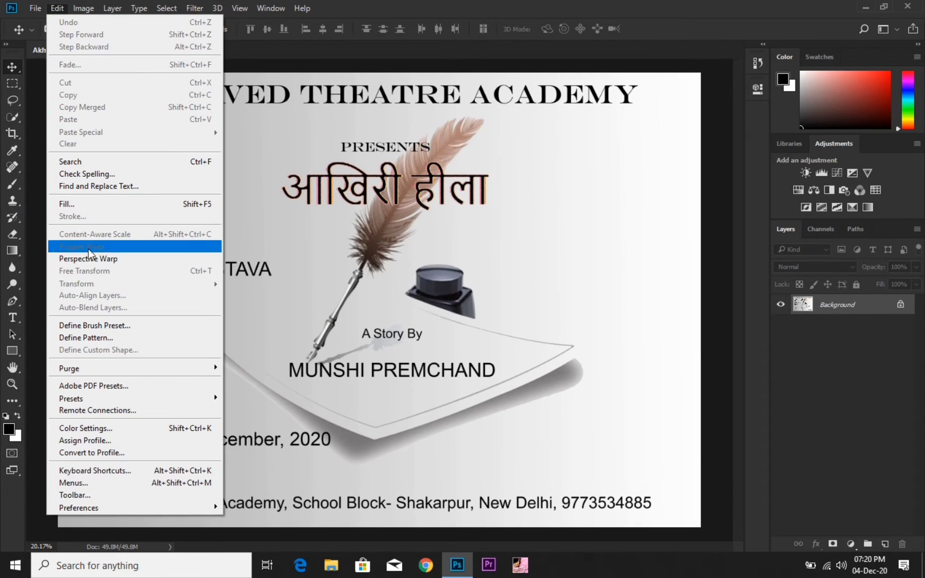
{"action": "mouse_move", "coordinate": [140, 506]}
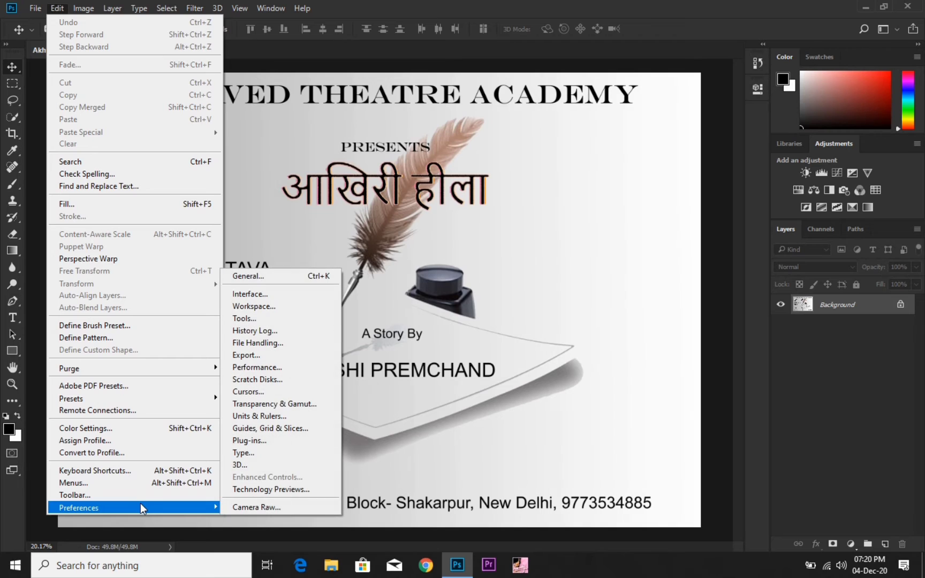
{"action": "left_click", "coordinate": [289, 370]}
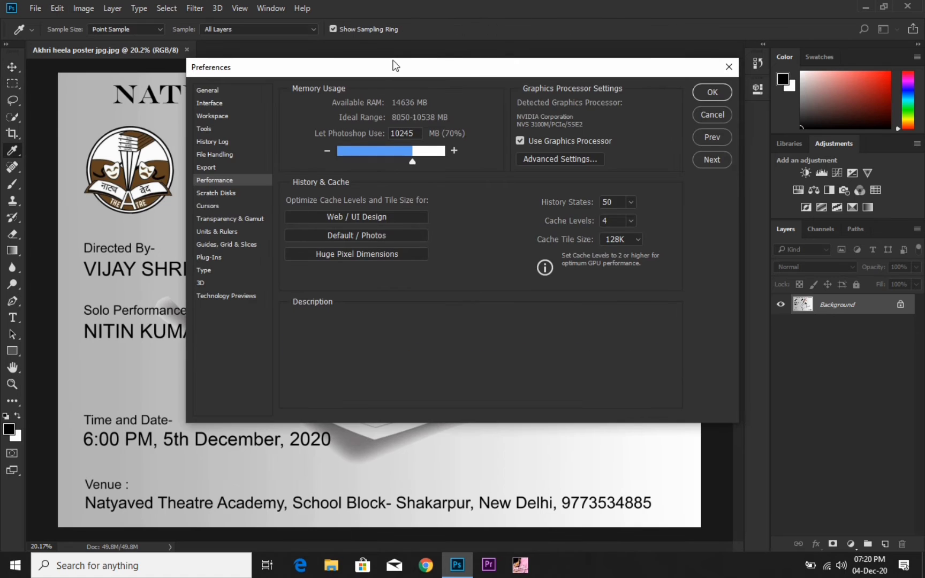
{"action": "left_click_drag", "start_coordinate": [394, 69], "coordinate": [351, 91]}
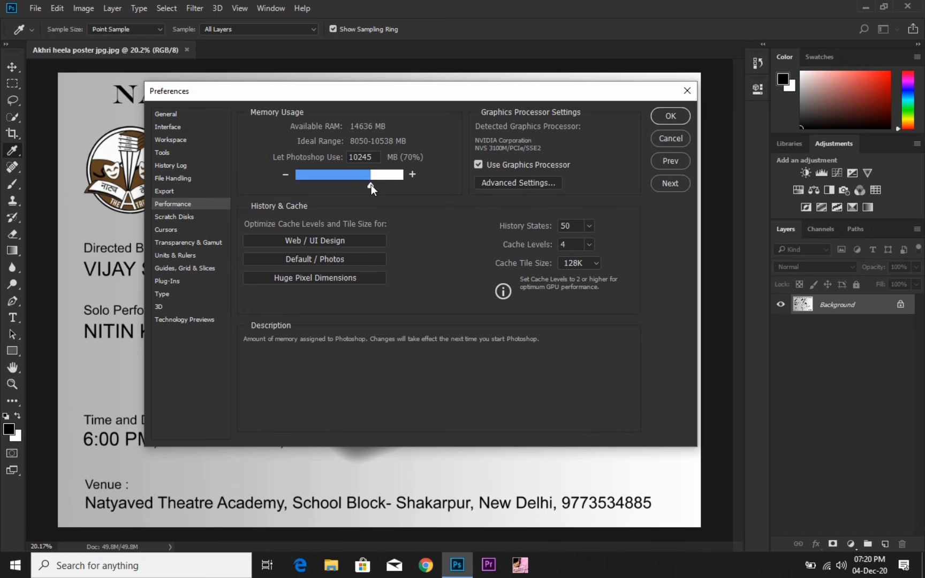
{"action": "left_click_drag", "start_coordinate": [371, 186], "coordinate": [367, 187]}
{"action": "left_click_drag", "start_coordinate": [372, 187], "coordinate": [372, 187]}
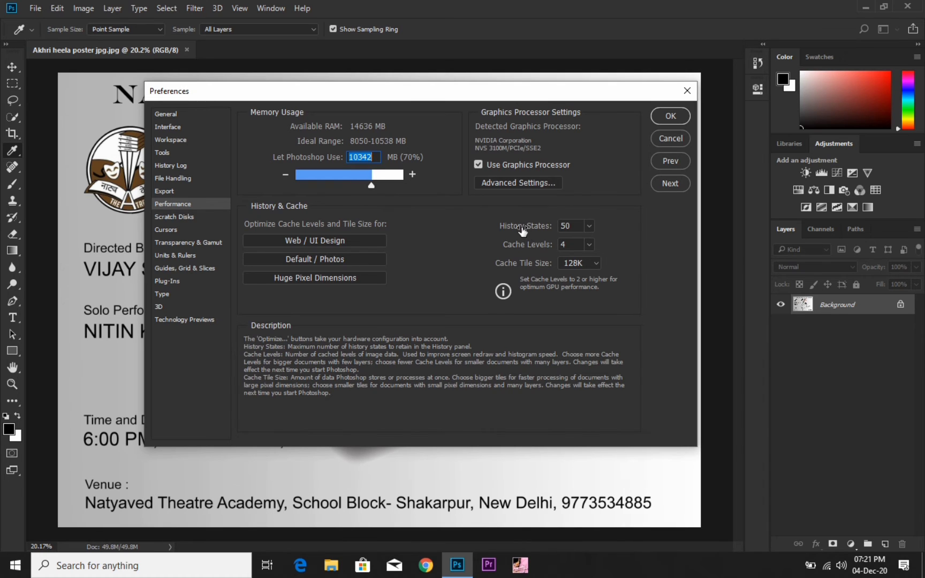
Try 1000 history states and restore 50, and turn Use Graphics Processor off and back on
{"action": "left_click", "coordinate": [589, 226]}
{"action": "left_click_drag", "start_coordinate": [591, 241], "coordinate": [680, 234]}
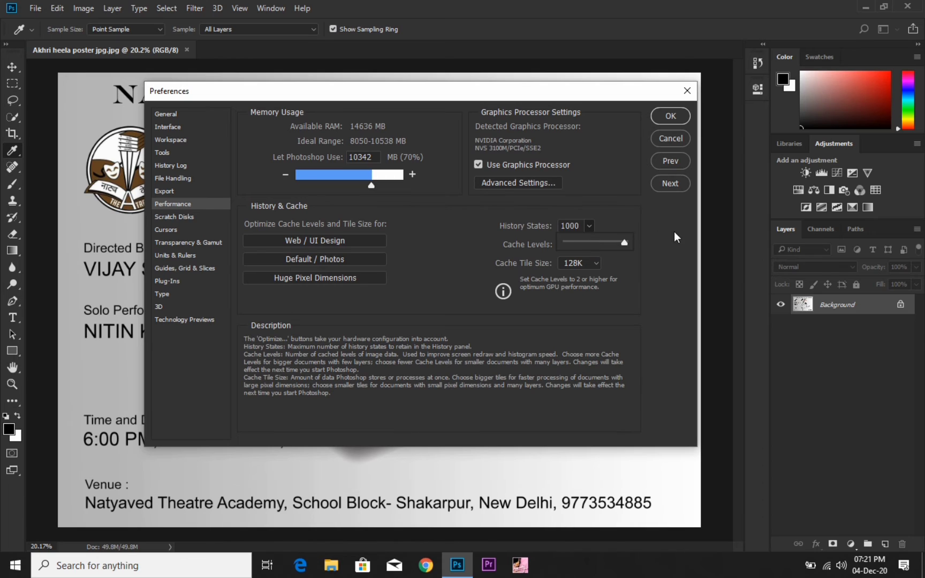
{"action": "left_click_drag", "start_coordinate": [629, 250], "coordinate": [594, 251]}
{"action": "left_click_drag", "start_coordinate": [522, 229], "coordinate": [527, 229]}
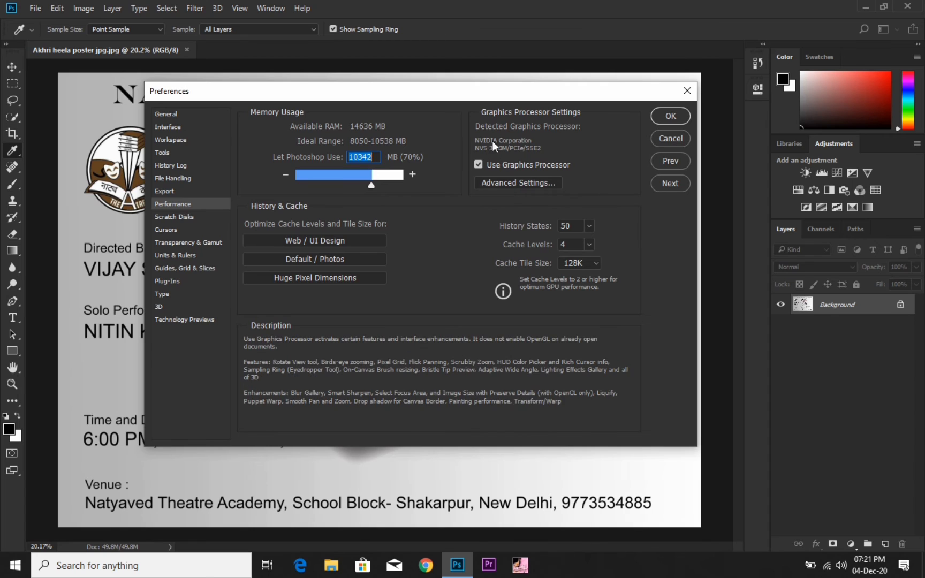
{"action": "left_click", "coordinate": [481, 165]}
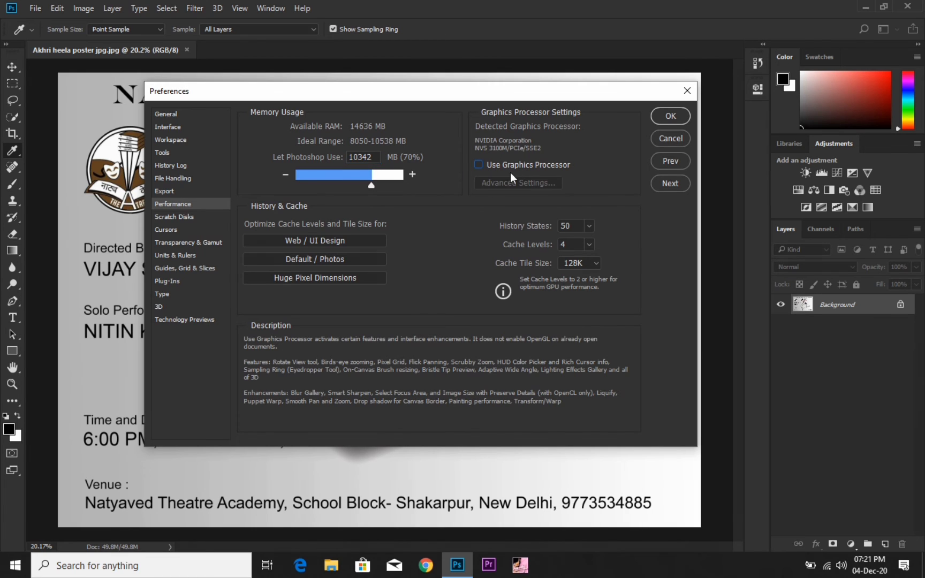
{"action": "left_click", "coordinate": [480, 165]}
Review the scratch disk preferences with drives C: and D: both kept active, and accept the preferences
{"action": "left_click", "coordinate": [202, 216]}
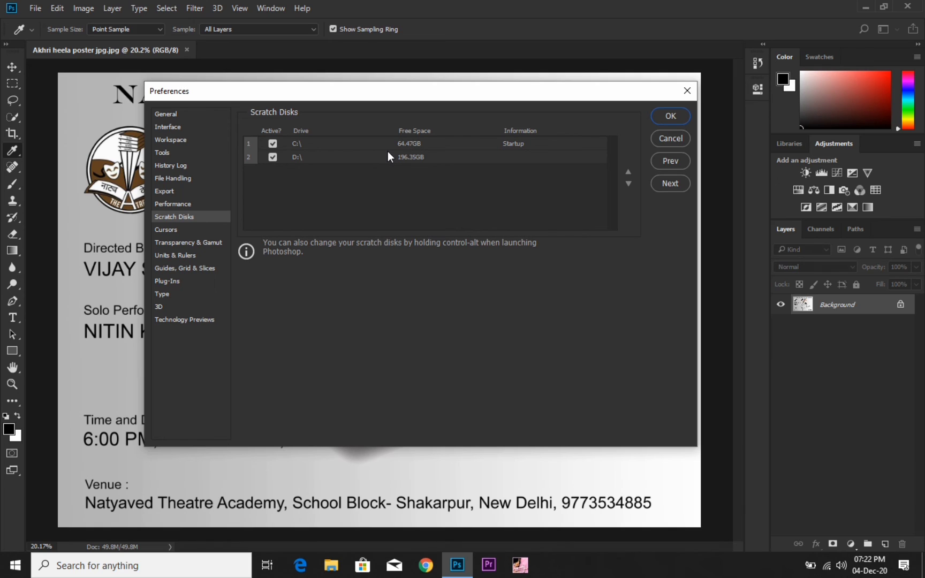
{"action": "left_click", "coordinate": [277, 156]}
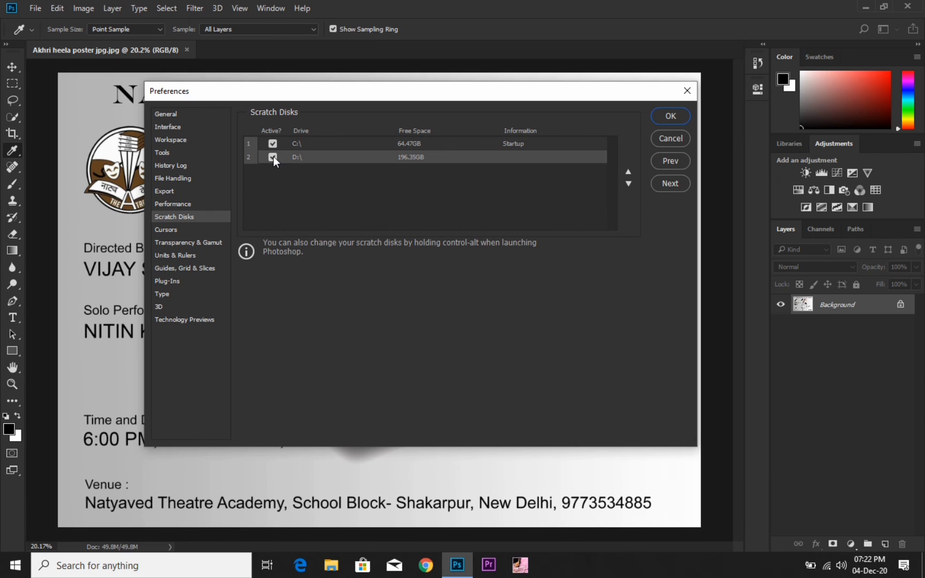
{"action": "left_click", "coordinate": [314, 175]}
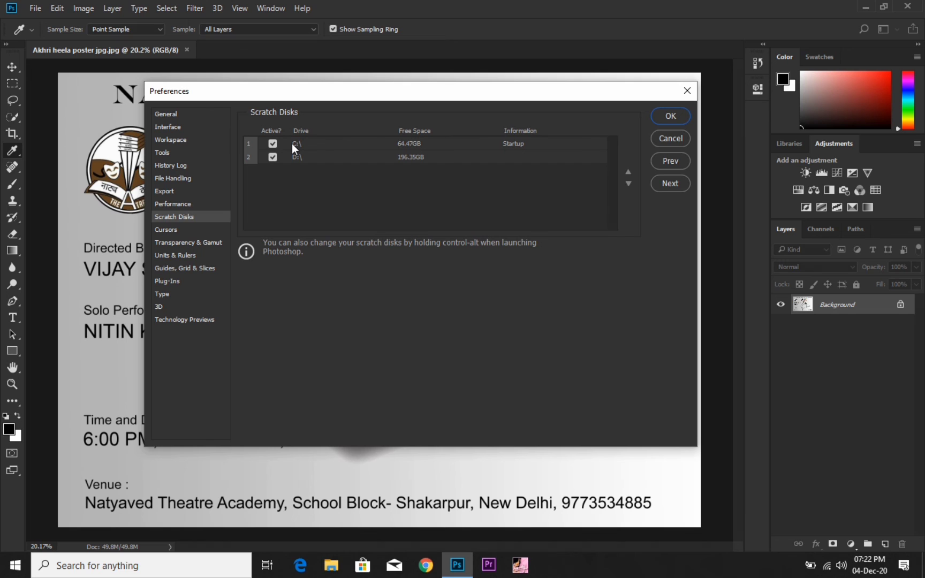
{"action": "left_click", "coordinate": [292, 144]}
{"action": "left_click", "coordinate": [301, 173]}
{"action": "left_click", "coordinate": [670, 117]}
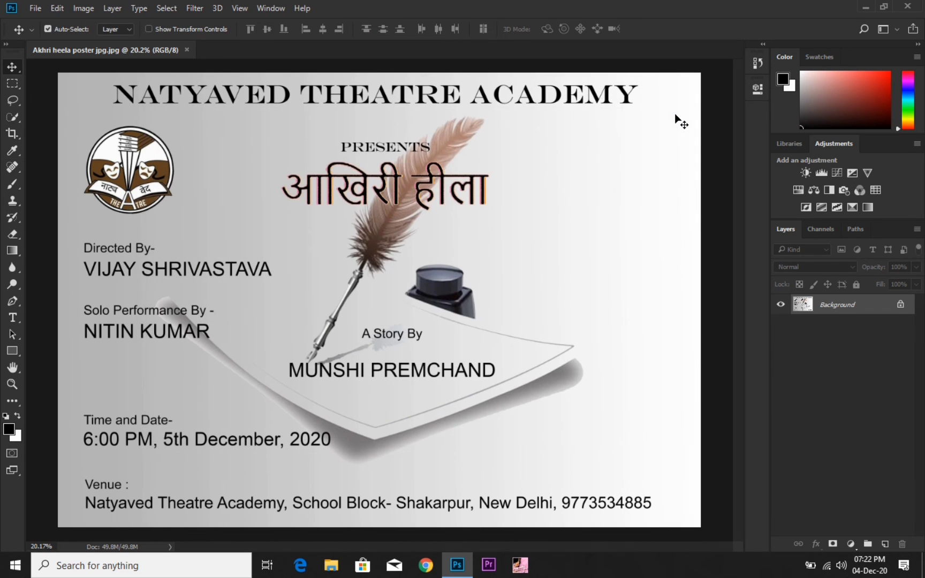
Minimize Photoshop and refresh the desktop several times
{"action": "left_click", "coordinate": [860, 8]}
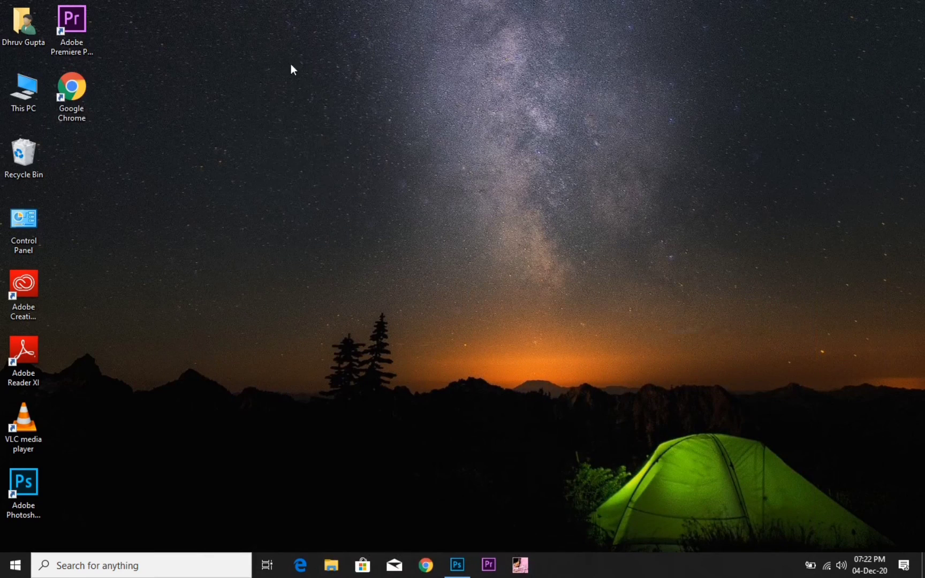
{"action": "right_click", "coordinate": [293, 61]}
{"action": "left_click", "coordinate": [301, 56]}
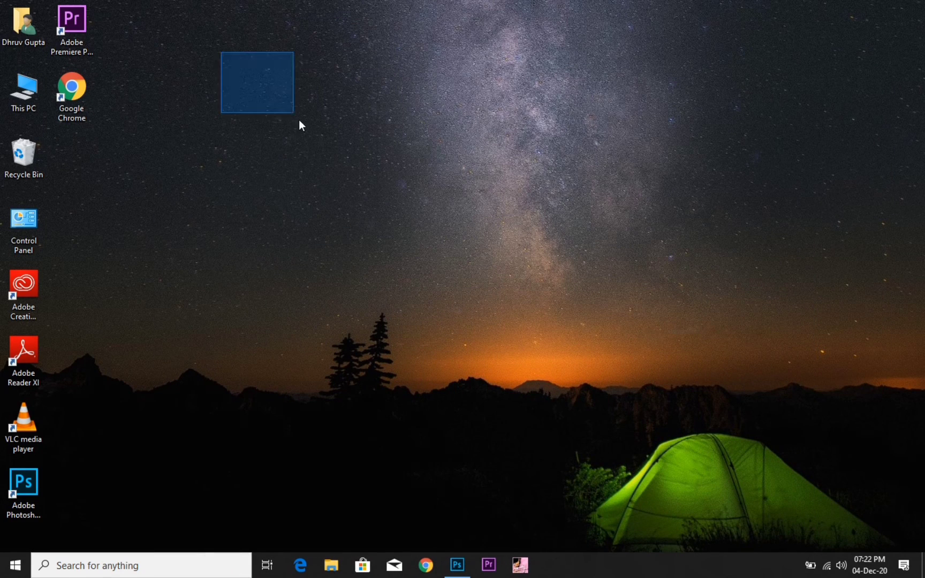
{"action": "right_click", "coordinate": [220, 51]}
{"action": "left_click", "coordinate": [270, 92]}
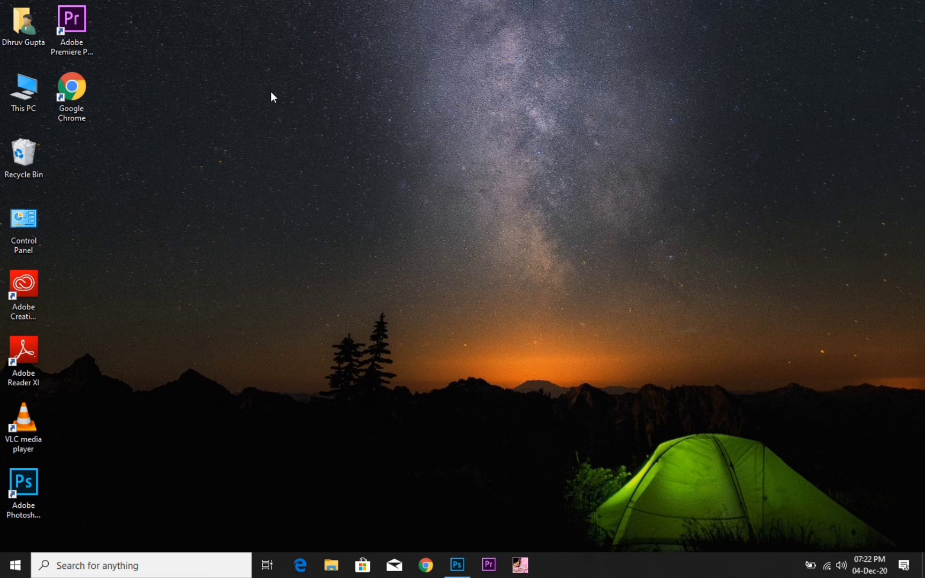
{"action": "right_click", "coordinate": [241, 28]}
{"action": "left_click", "coordinate": [292, 68]}
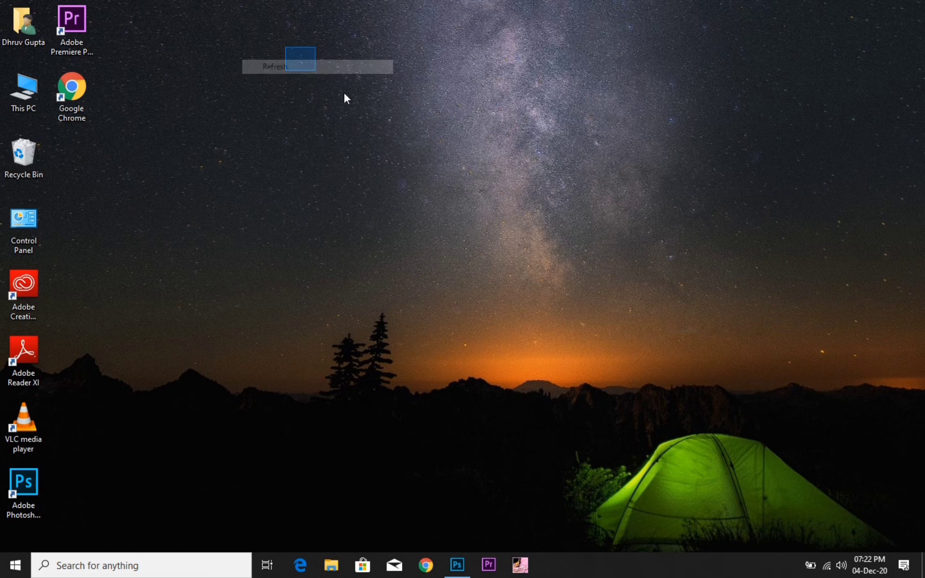
{"action": "right_click", "coordinate": [286, 46]}
{"action": "left_click", "coordinate": [331, 84]}
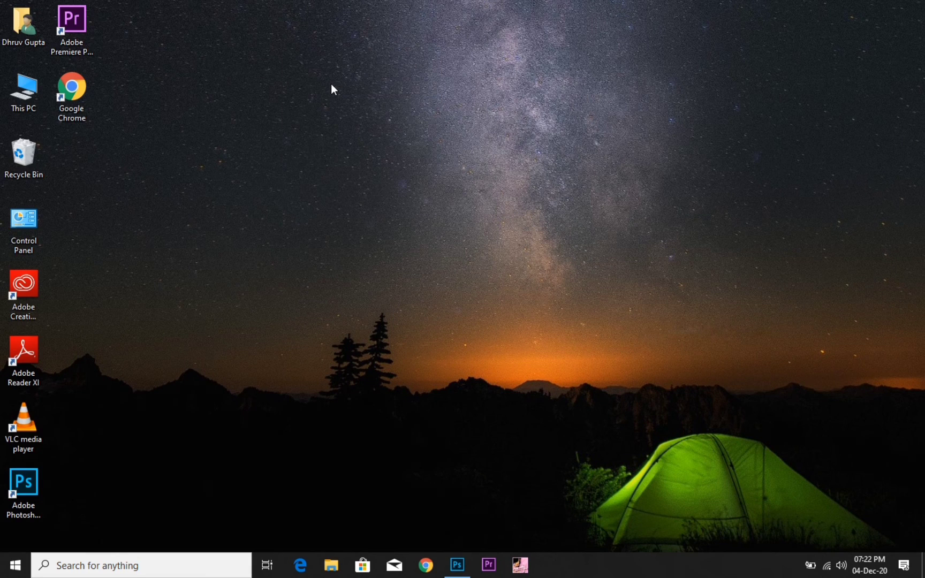